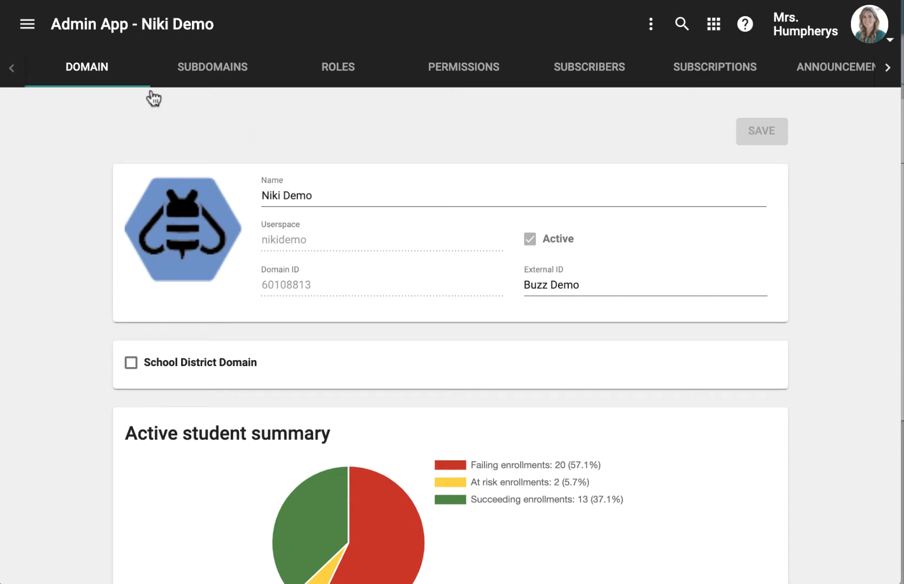
- Open the domain settings and review the activity templates, authentication, avatars and badges sections
left_click(651, 30)
left_click(661, 63)
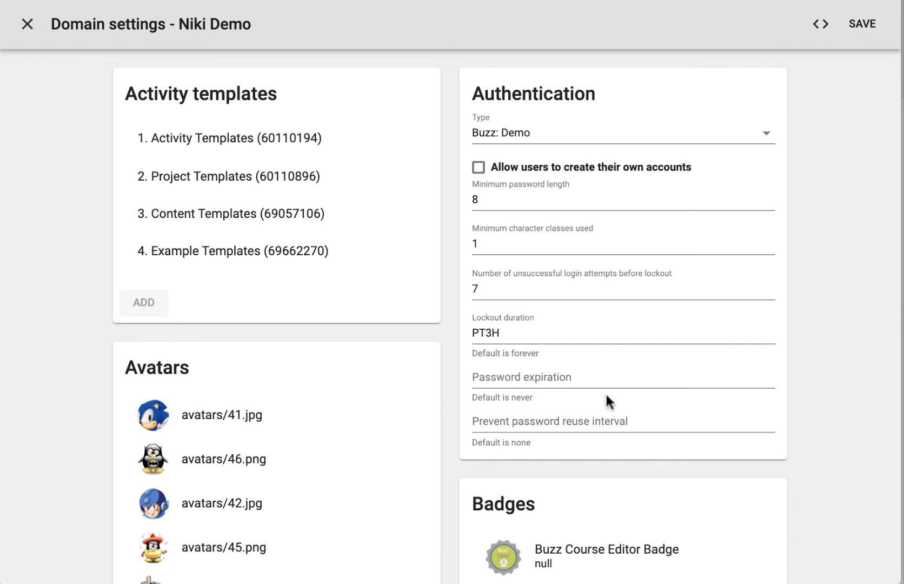
scroll(607, 395, "down", 5)
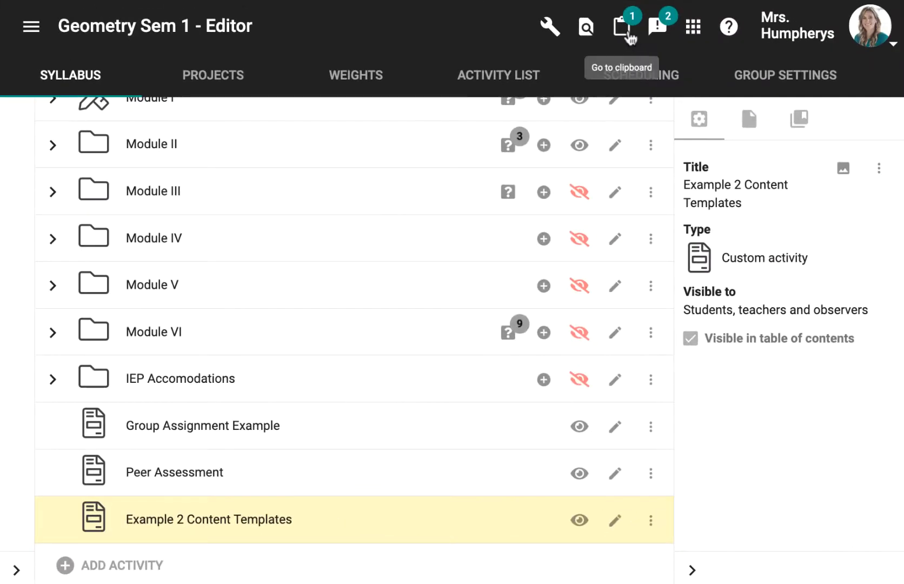
- Open the clipboard from the Geometry Sem 1 editor and view the badges available to award
left_click(629, 35)
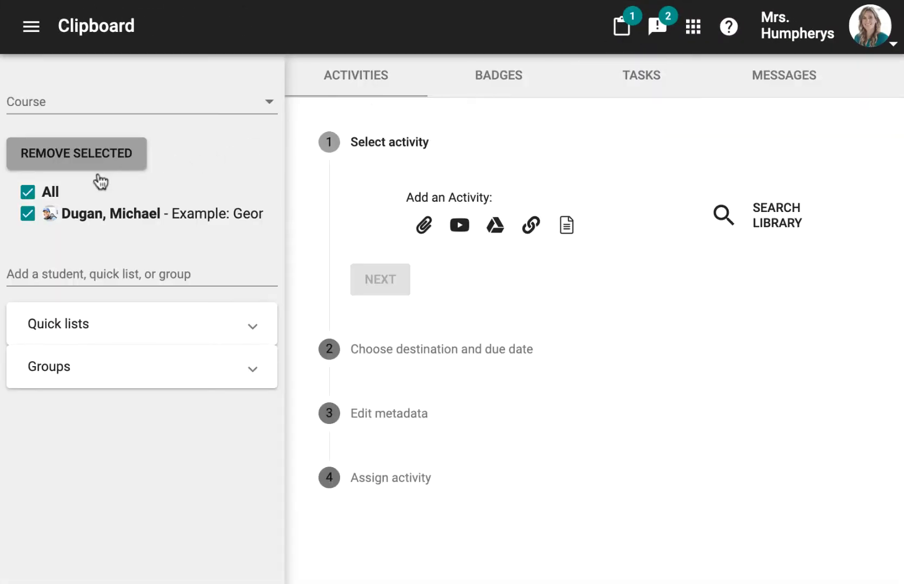
left_click(497, 81)
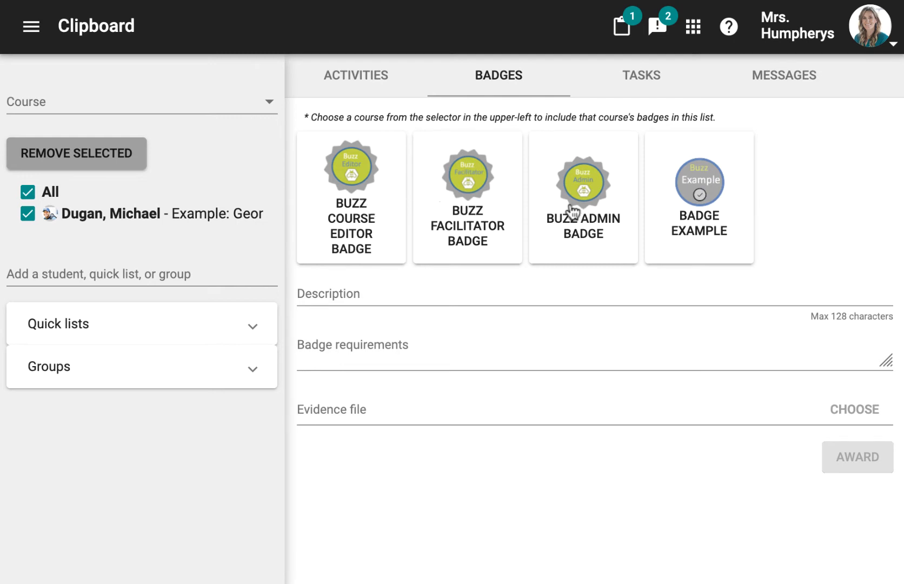
- Return to the Geometry Sem 1 course editor and show the badges list beside the syllabus
left_click(30, 27)
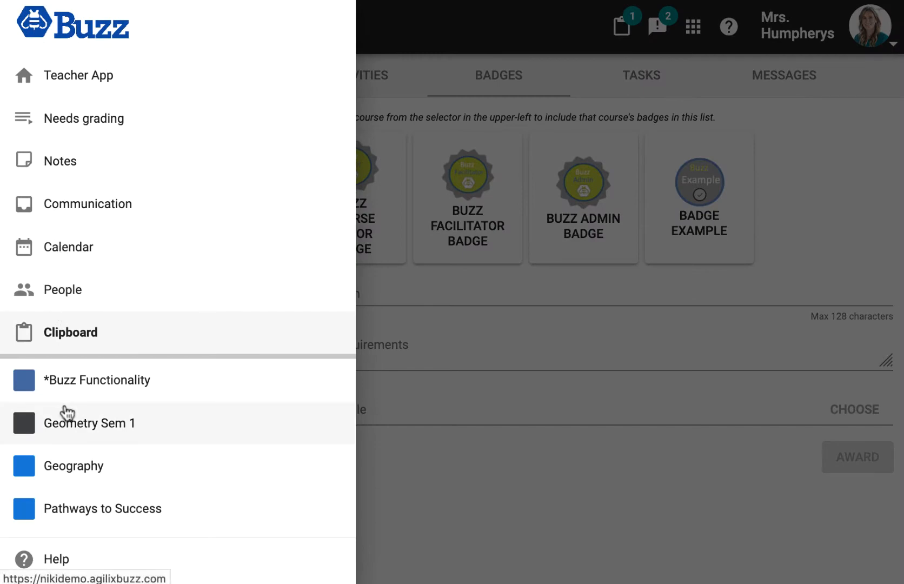
left_click(71, 430)
left_click(85, 337)
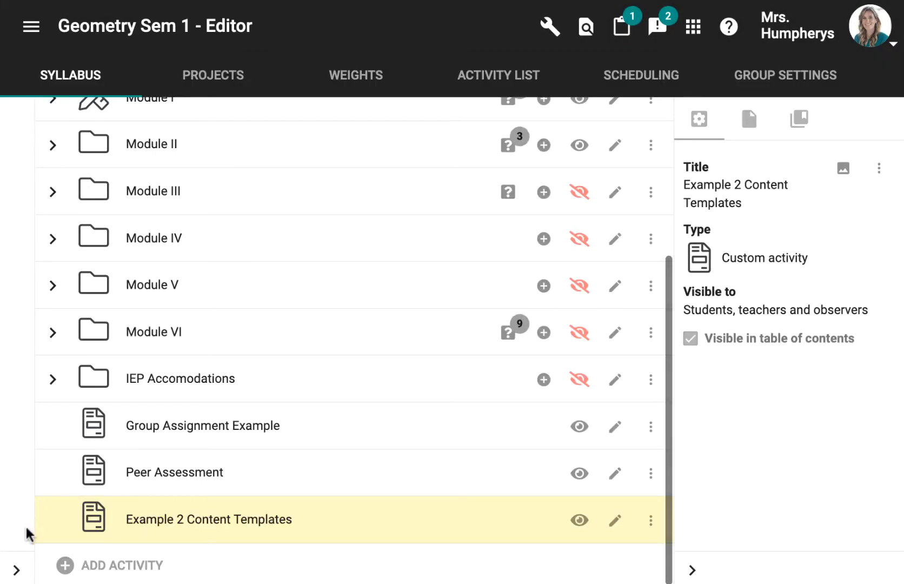
left_click(17, 570)
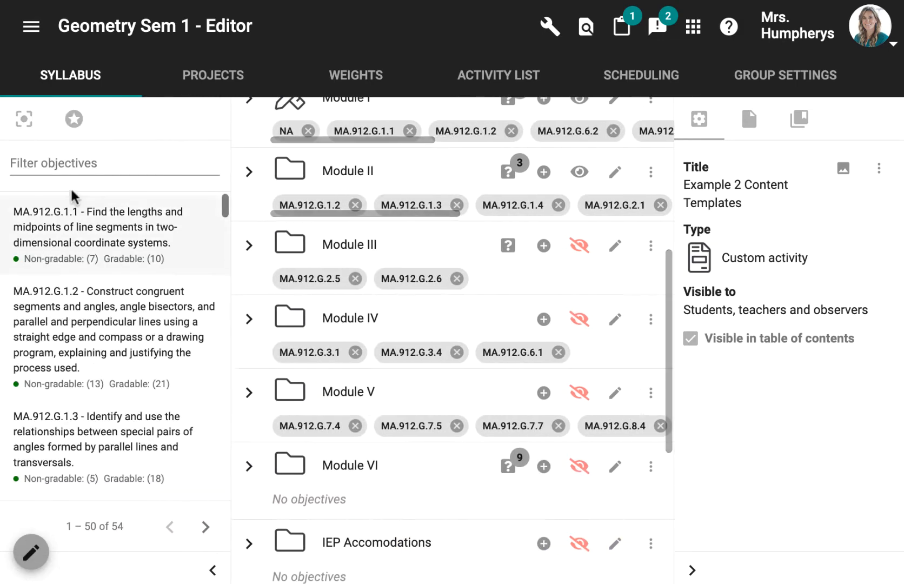
left_click(74, 121)
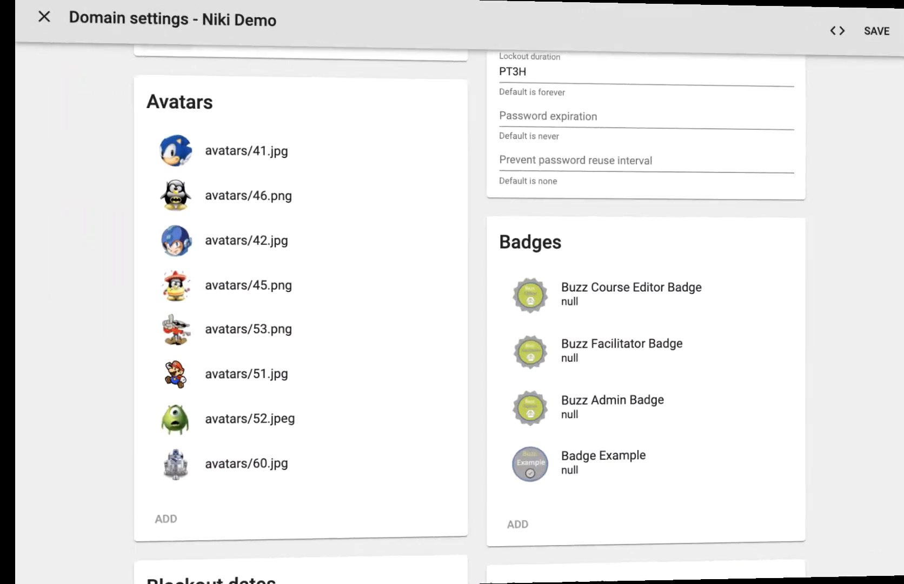
- Review the blackout dates section of the domain settings and open the calendar in the Teacher App
scroll(641, 517, "down", 8)
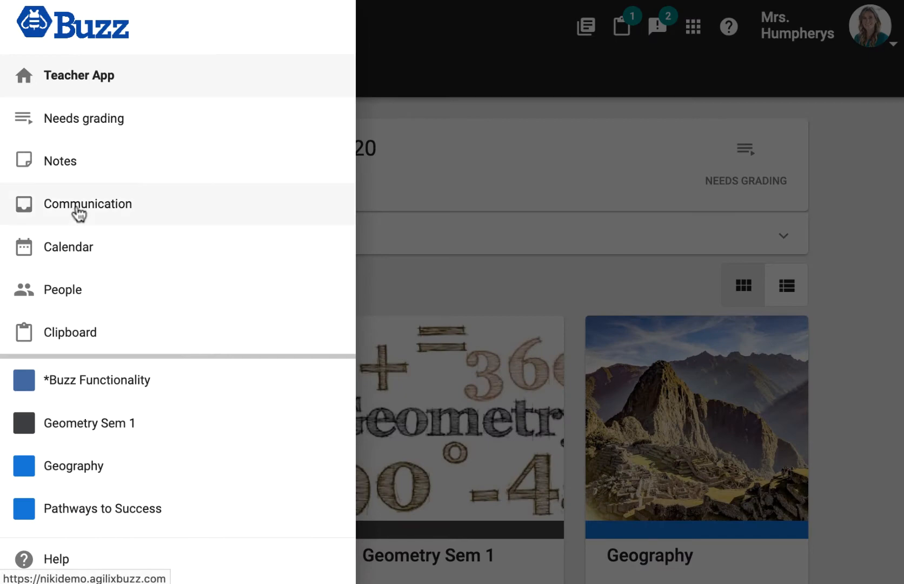
left_click(78, 253)
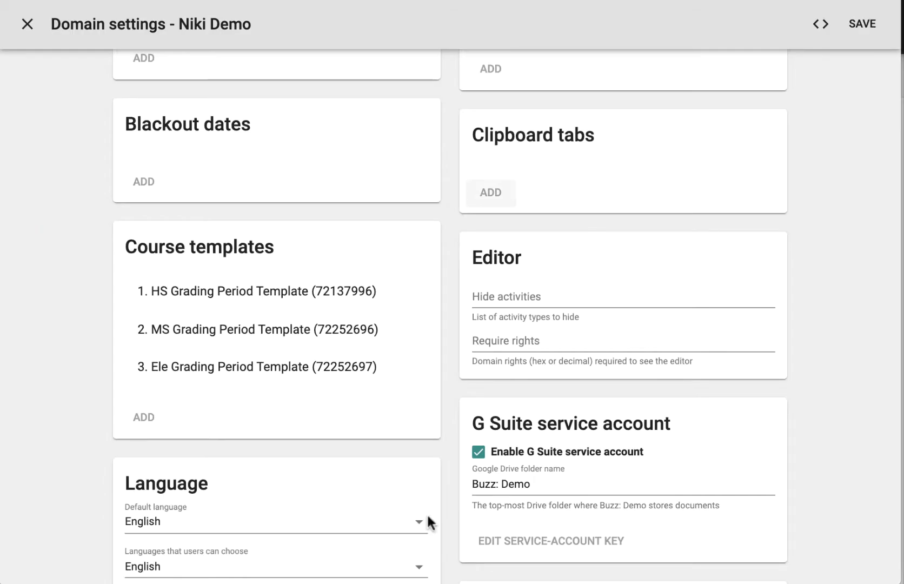
- Review the landing content settings and expand the Niki Demo landing content on the Teacher App home page
scroll(427, 523, "down", 5)
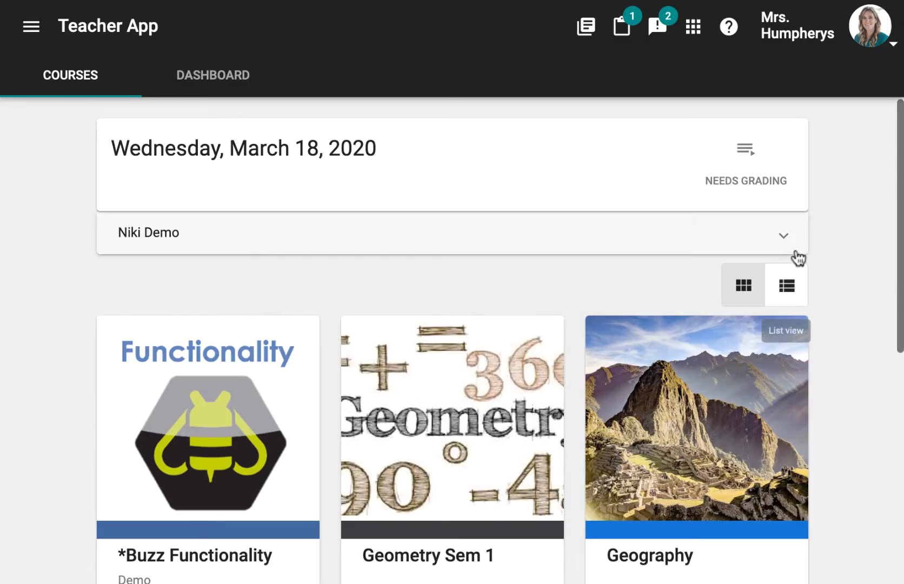
left_click(784, 237)
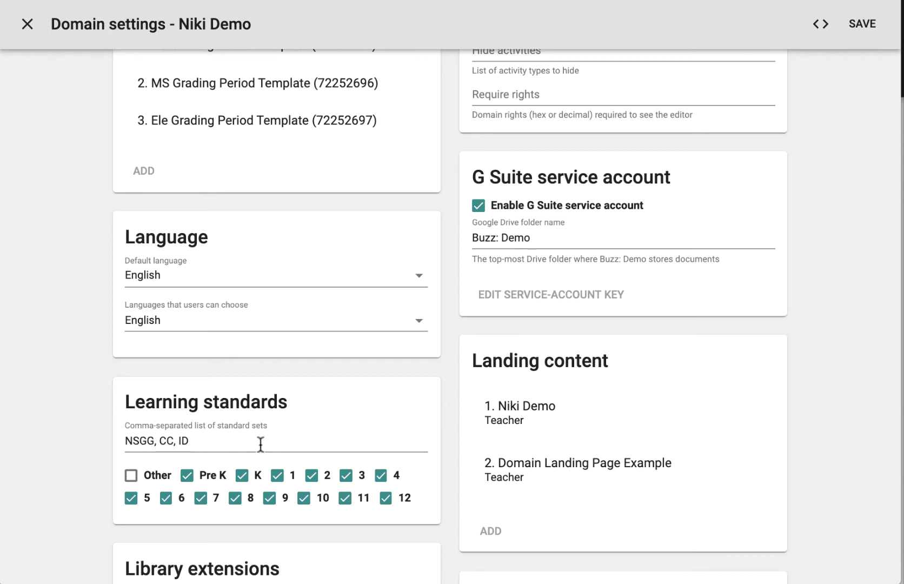
- Review the learning standards section of the domain settings and focus its comma-separated list of standard sets
scroll(260, 443, "down", 2)
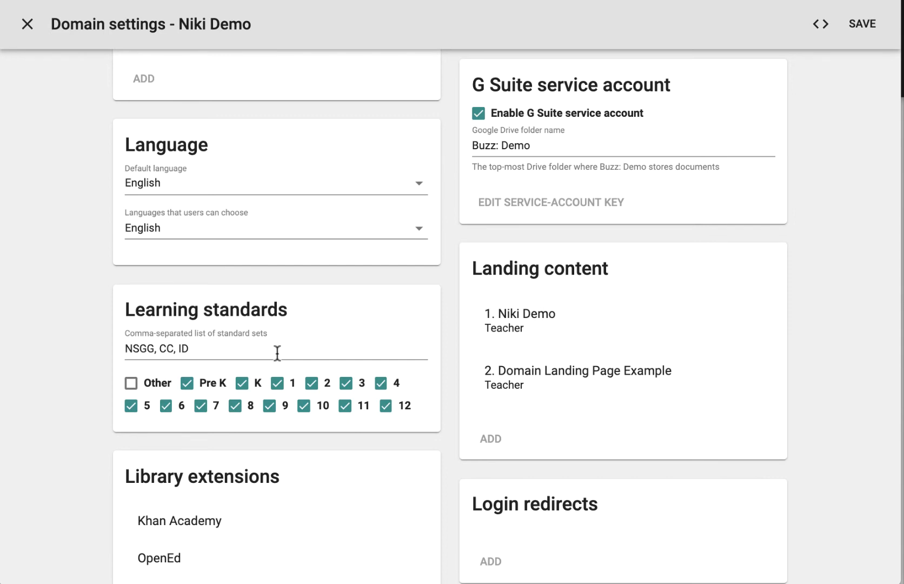
left_click(219, 355)
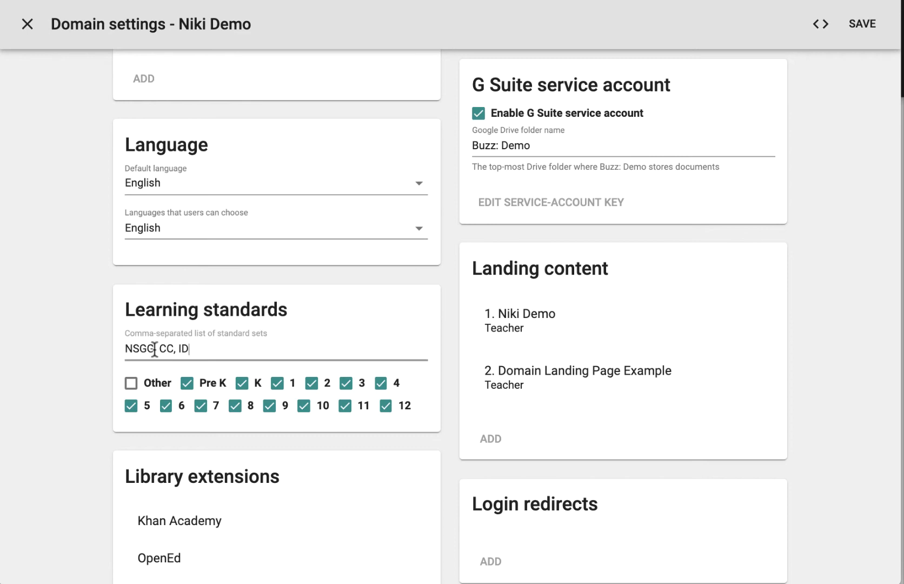
scroll(204, 354, "down", 10)
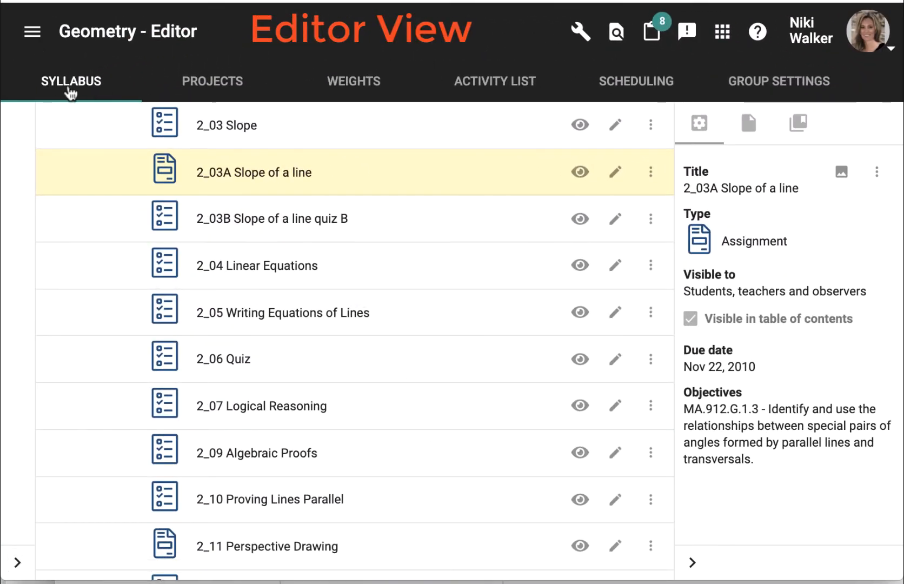
- Open the settings of the 2_03A Slope of a line activity and set its score entry to Rubric
left_click(615, 181)
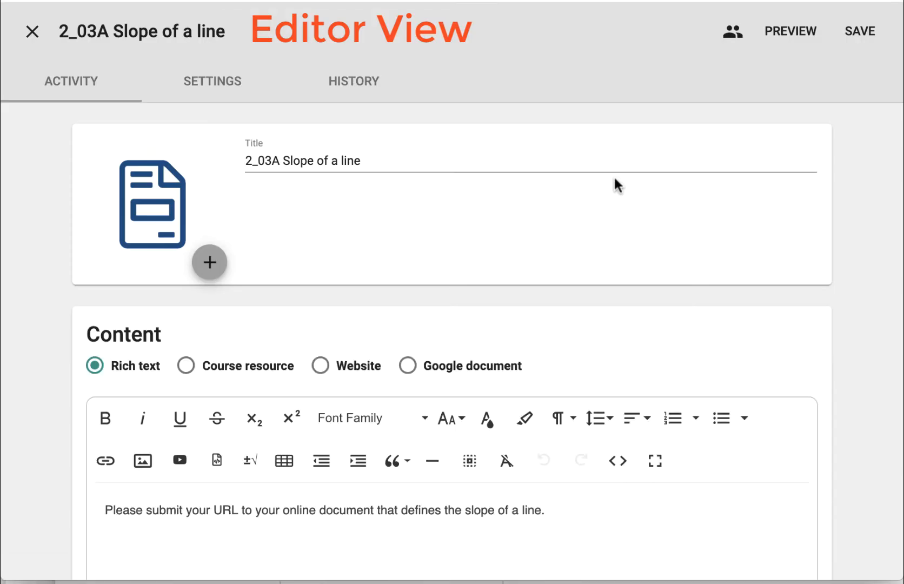
left_click(229, 91)
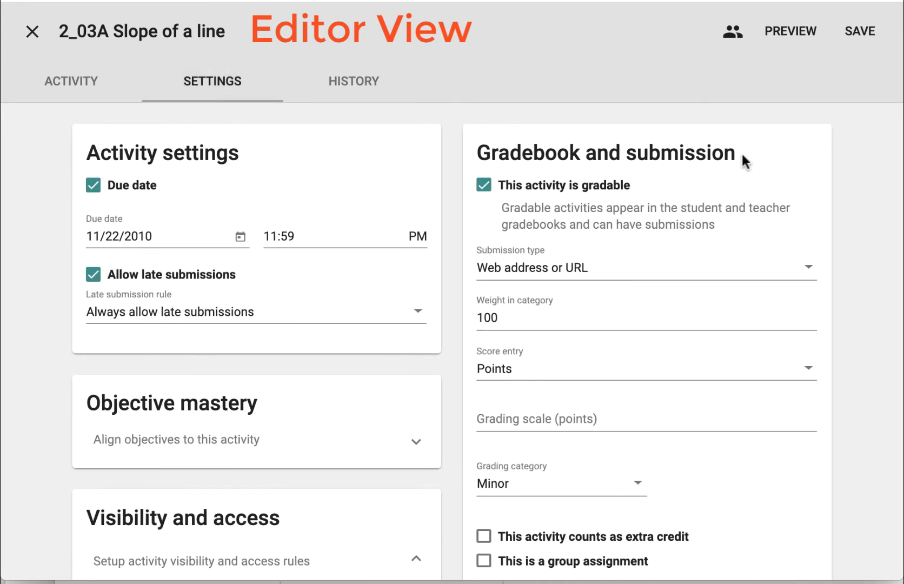
left_click(513, 371)
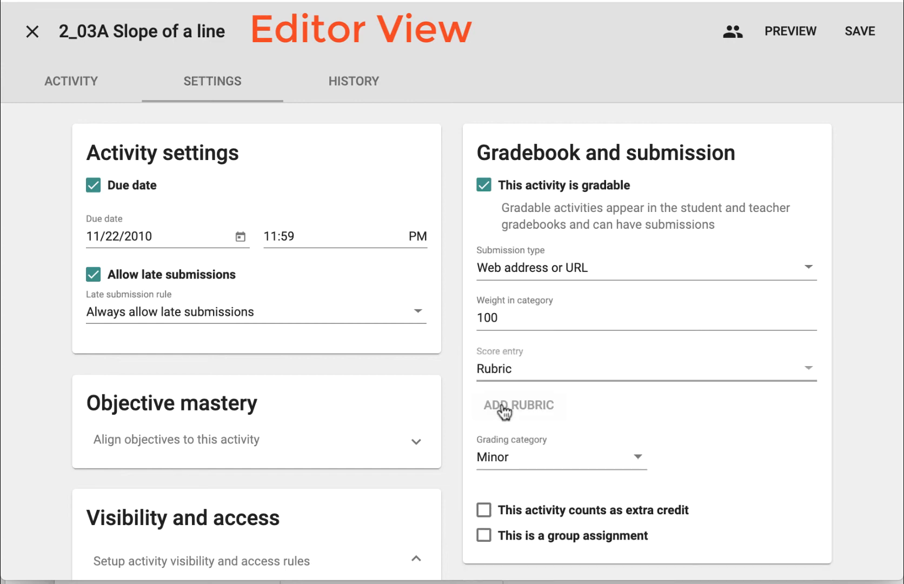
- Add a rubric to the activity based on the Project Rubric template
left_click(500, 412)
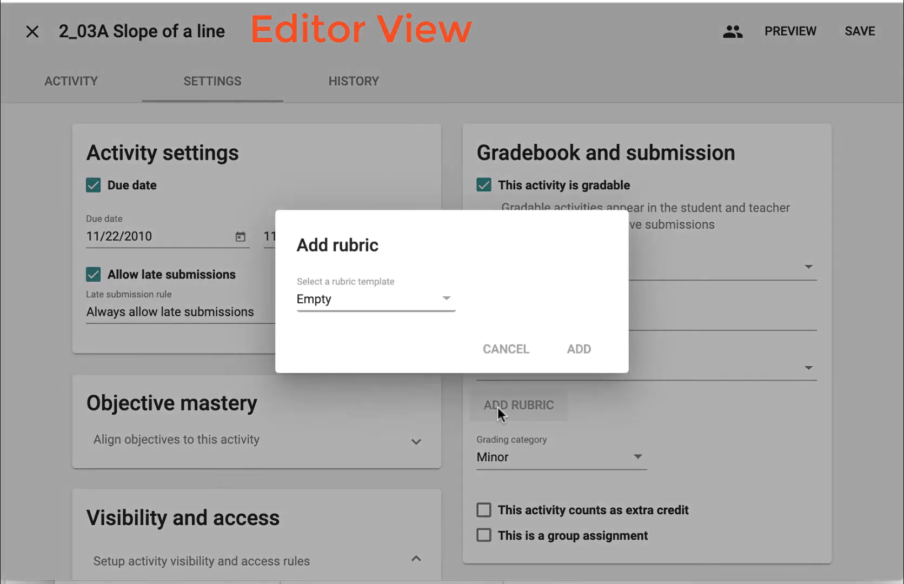
left_click(390, 305)
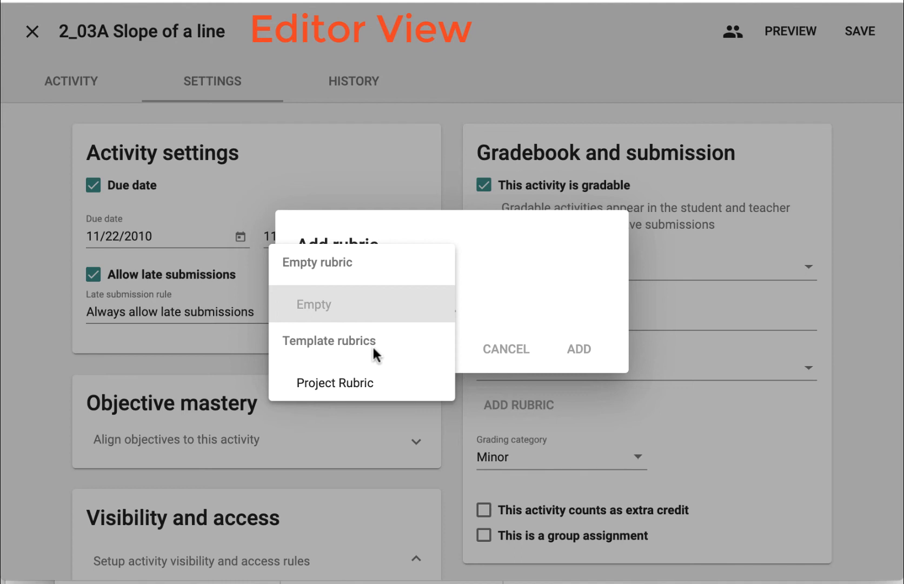
left_click(355, 386)
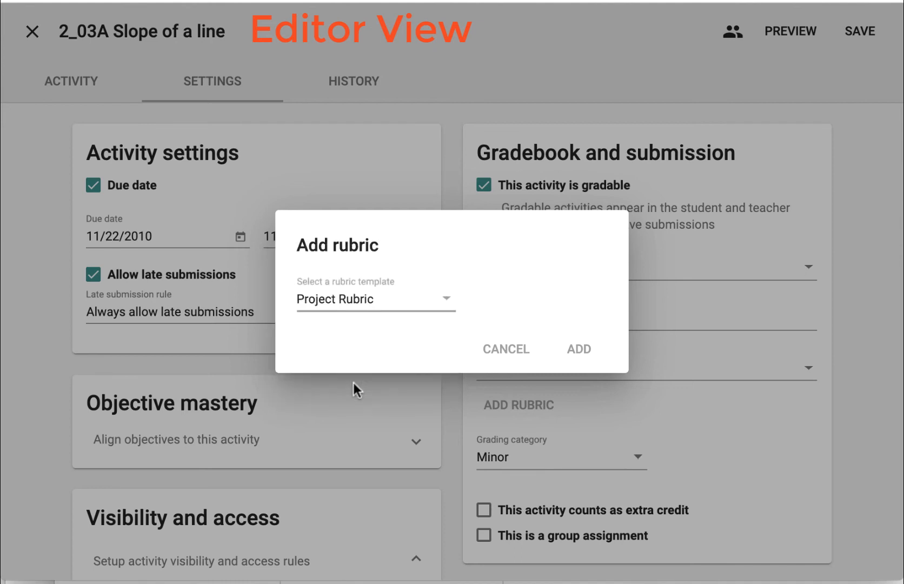
left_click(577, 354)
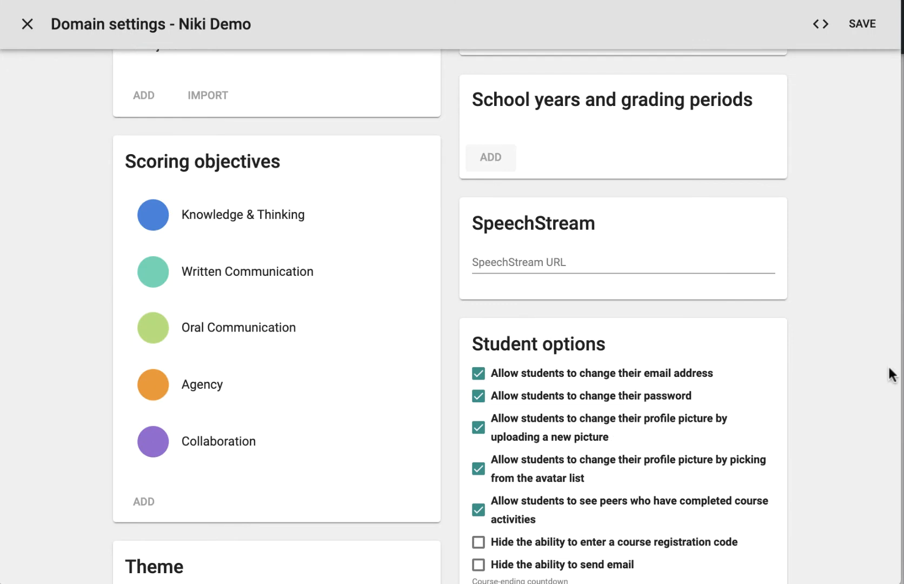
- Review the Theme and Student options sections of the domain settings
scroll(848, 387, "down", 5)
scroll(848, 387, "up", 1)
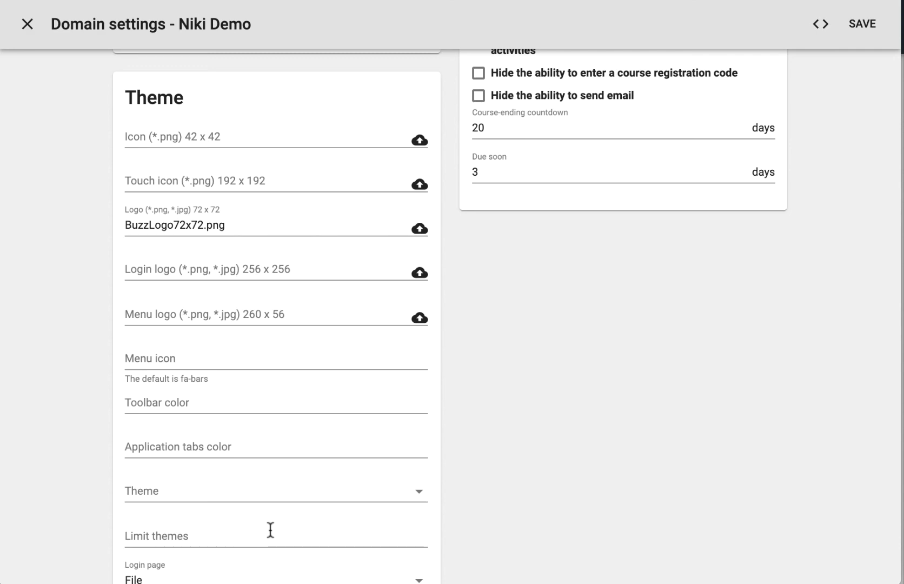
scroll(271, 530, "down", 2)
scroll(270, 530, "up", 5)
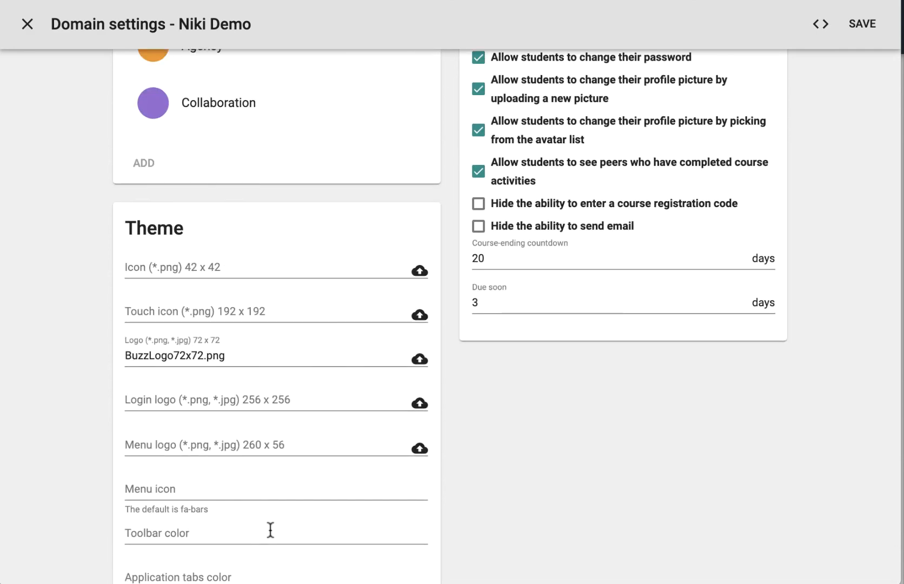
scroll(271, 530, "down", 4)
scroll(271, 530, "up", 4)
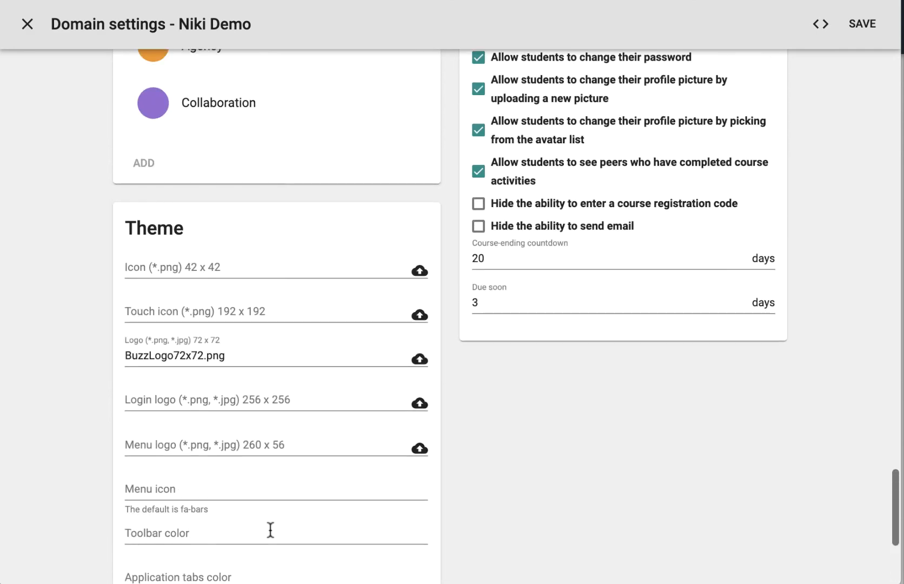